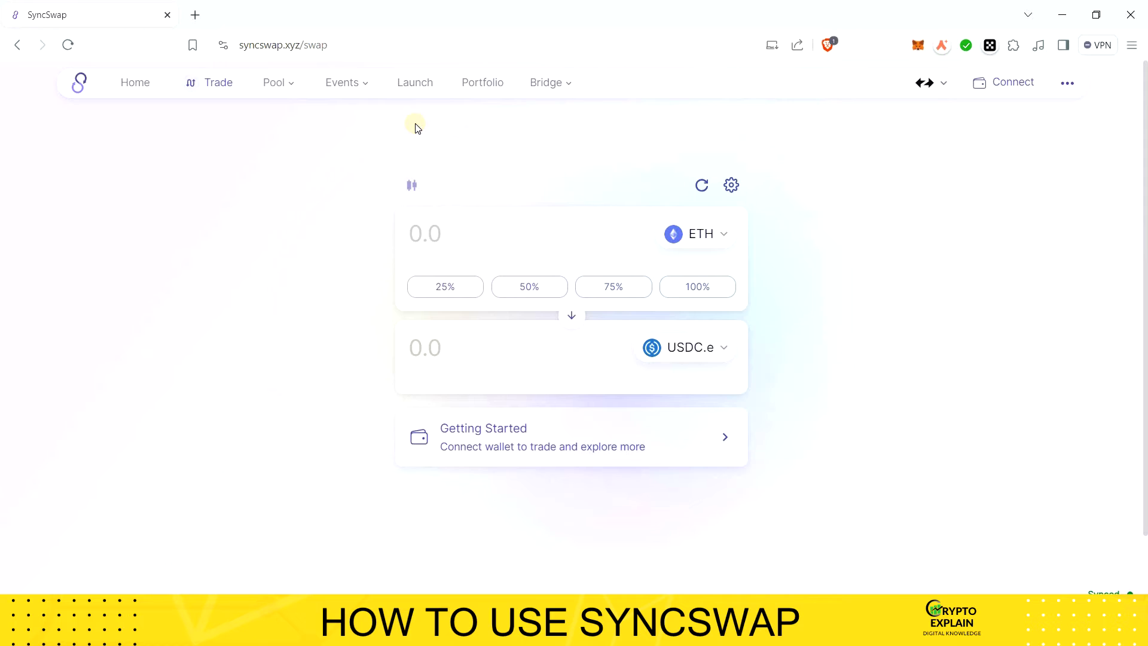
# Connect the preselected MetaMask browser wallet account to SyncSwap and check its network and balance in the wallet
pyautogui.click(1010, 88)
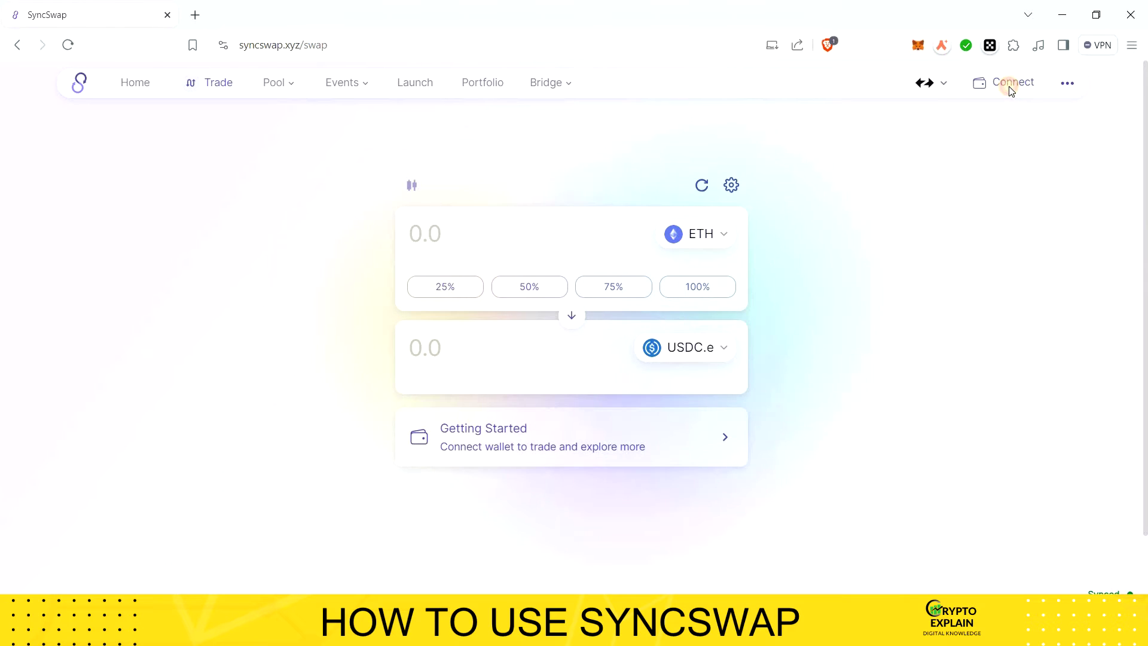
pyautogui.click(1010, 88)
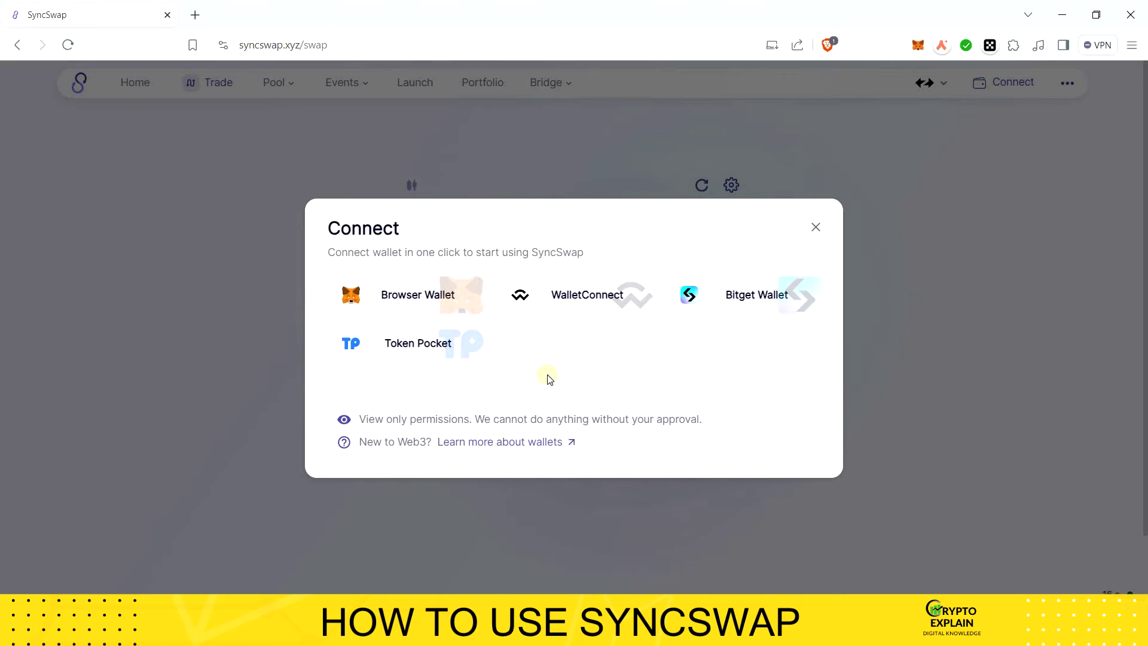
pyautogui.click(438, 305)
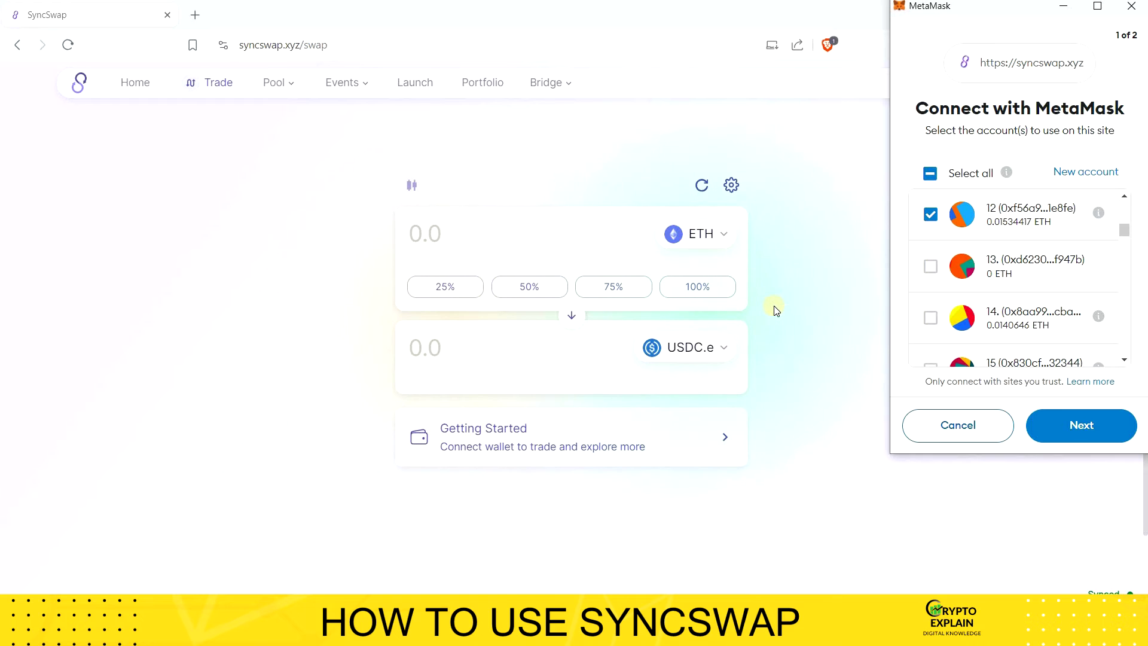
pyautogui.click(1052, 426)
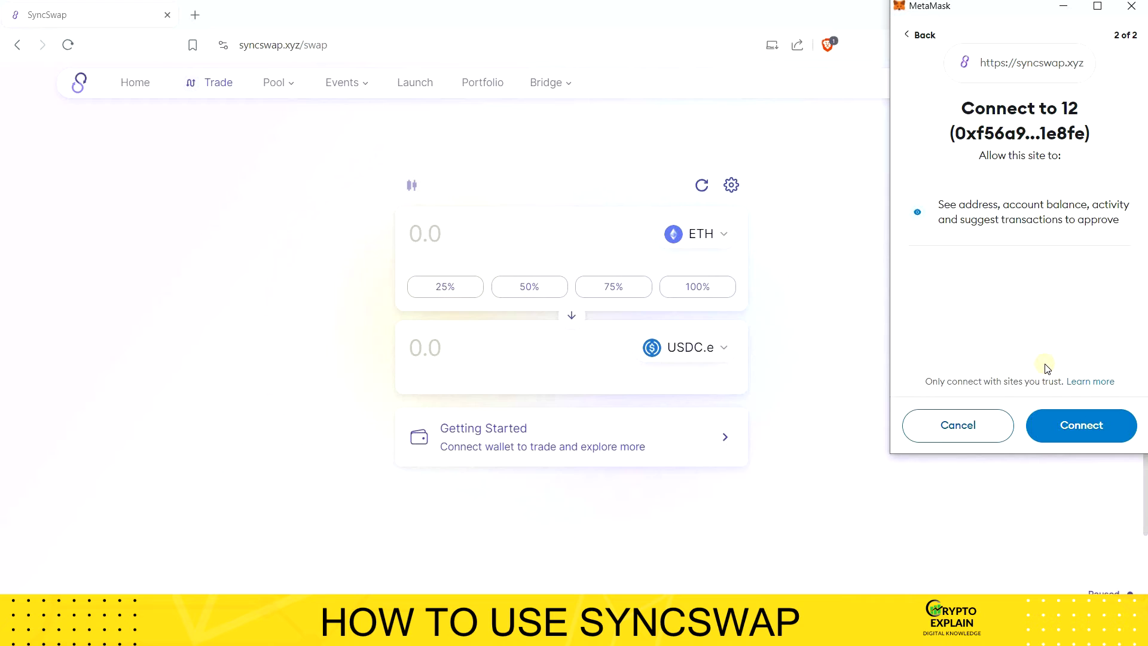
pyautogui.press('Return')
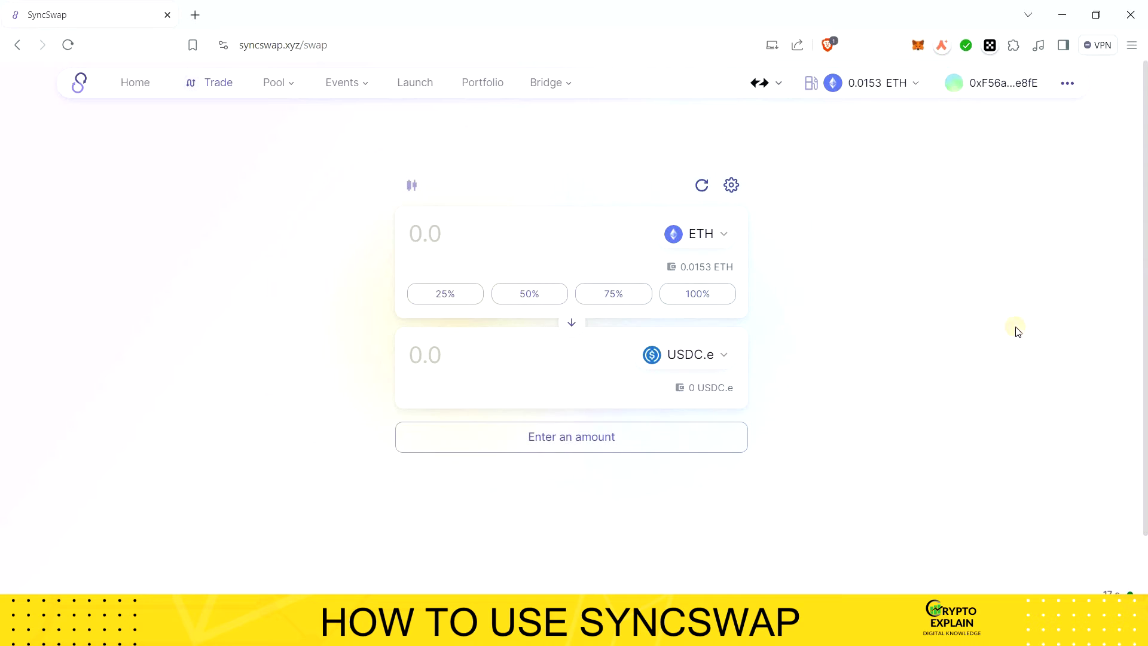
pyautogui.click(918, 47)
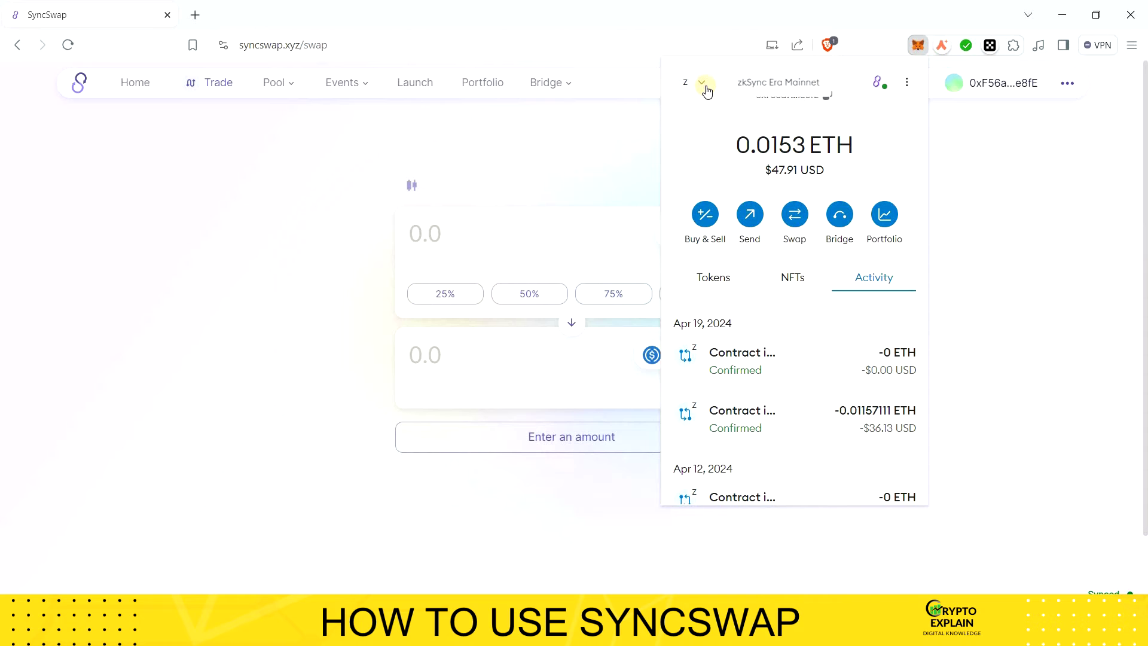
pyautogui.click(591, 160)
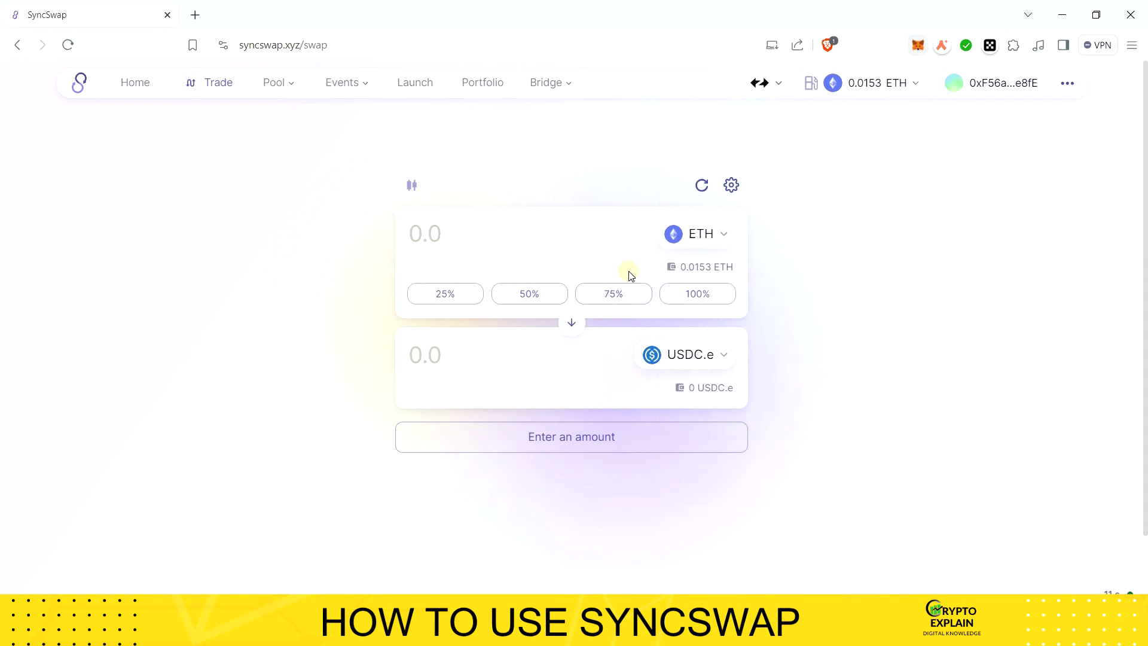
# Browse the tokens available on the paying and receiving sides of the swap, keeping ETH and USDC.e selected
pyautogui.click(716, 247)
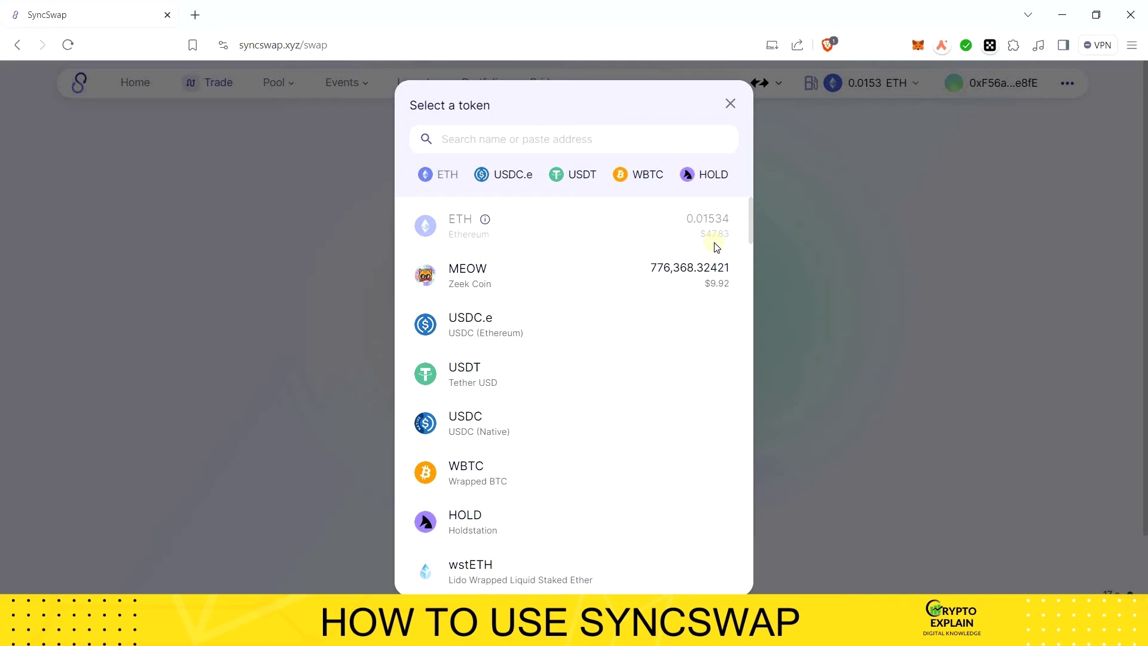
pyautogui.scroll(-10, 717, 248)
pyautogui.scroll(-5, 715, 247)
pyautogui.scroll(15, 714, 246)
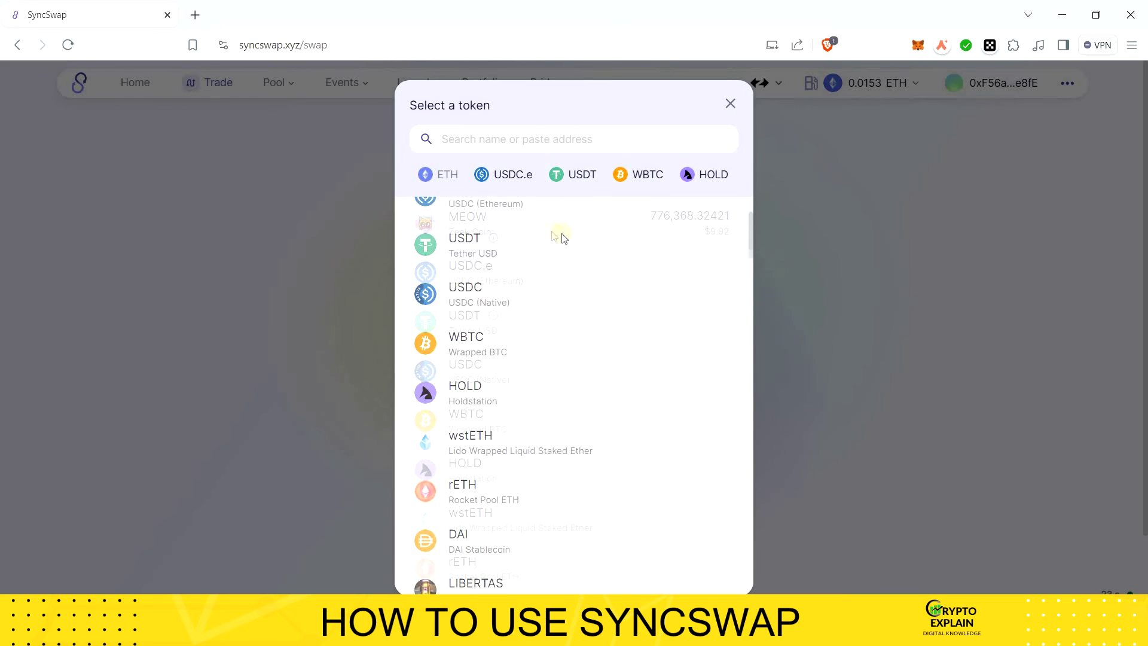
pyautogui.scroll(3, 578, 236)
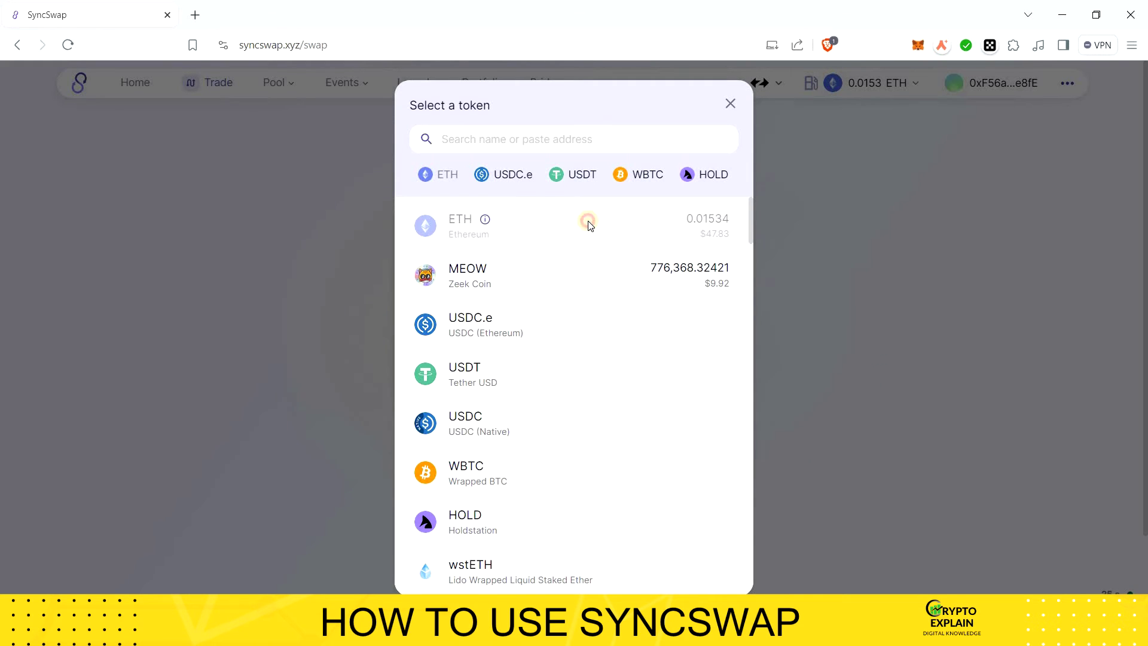
pyautogui.click(769, 223)
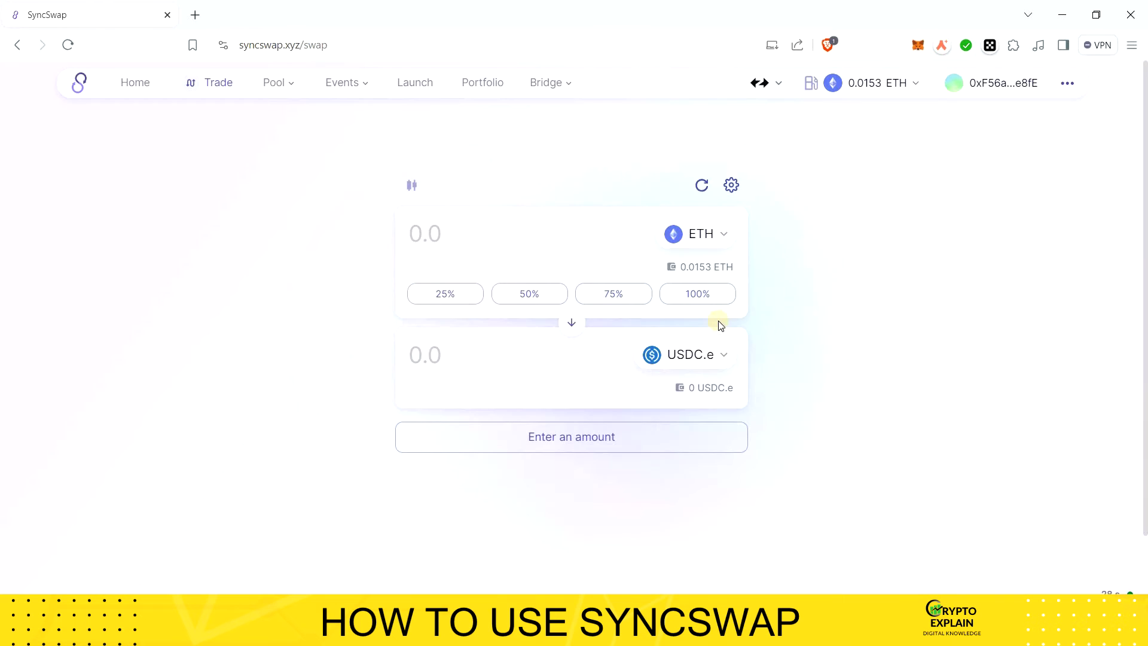
pyautogui.click(713, 368)
pyautogui.click(713, 368)
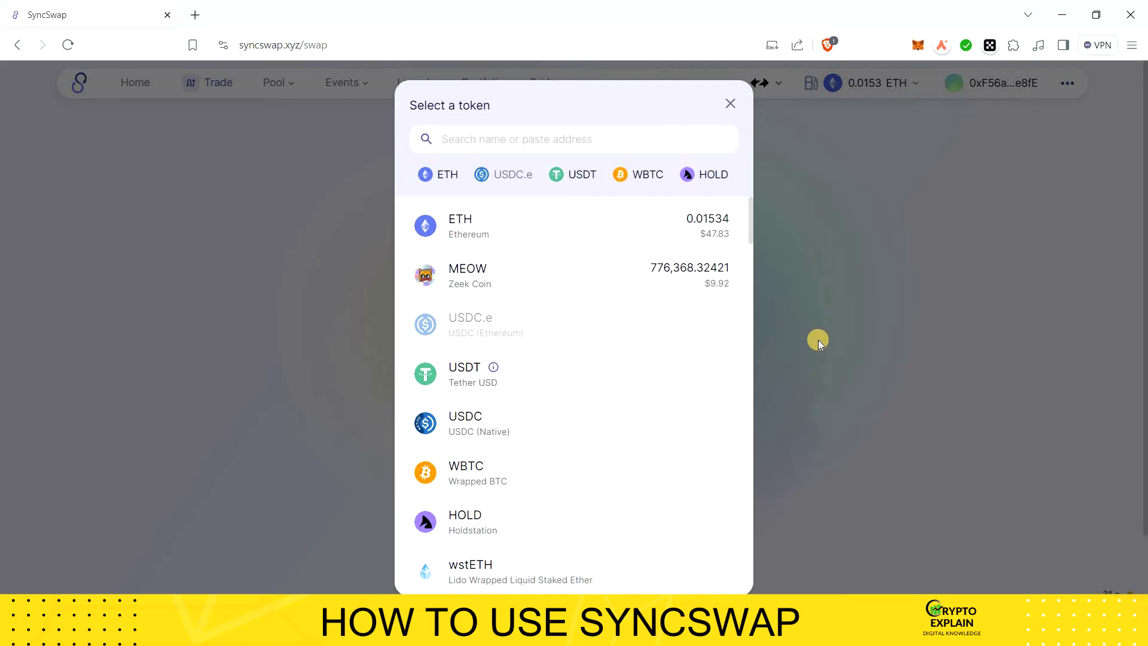
pyautogui.click(817, 339)
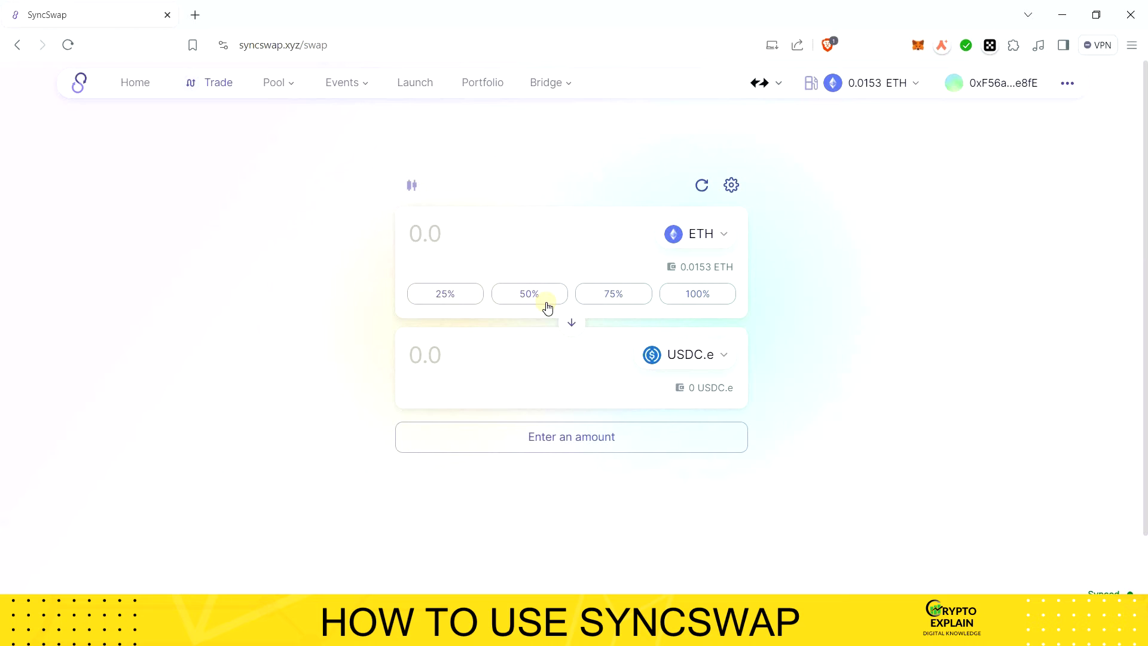
# Swap 50% of the ETH balance for USDC.e, confirm the transaction in MetaMask, and view its gas refund details
pyautogui.click(546, 303)
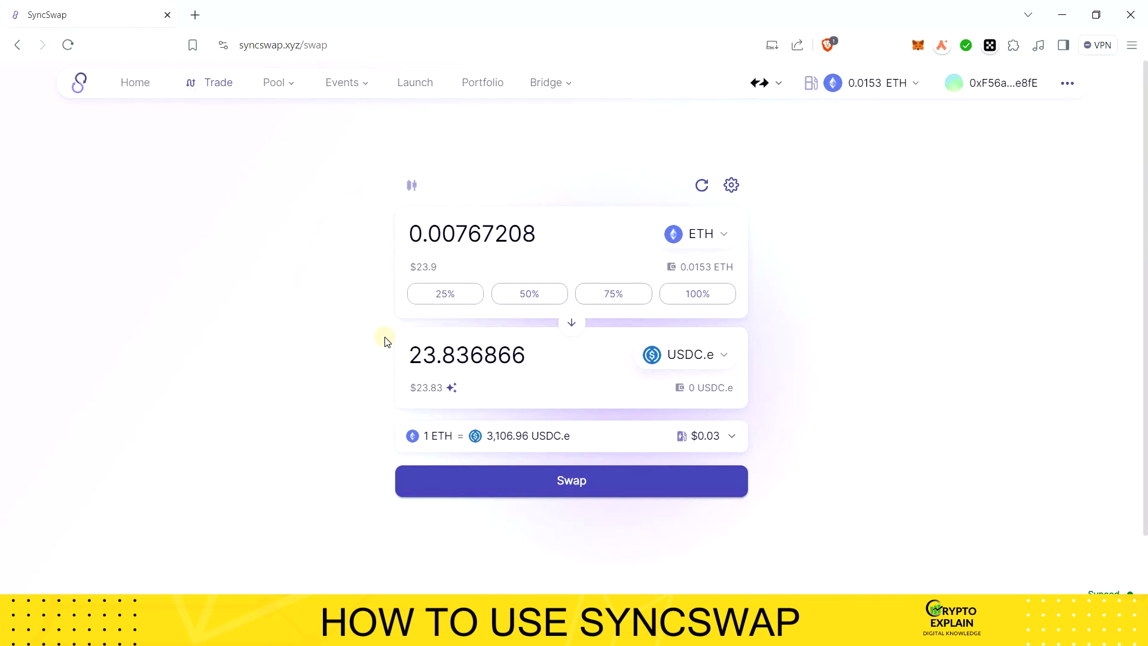
pyautogui.click(489, 478)
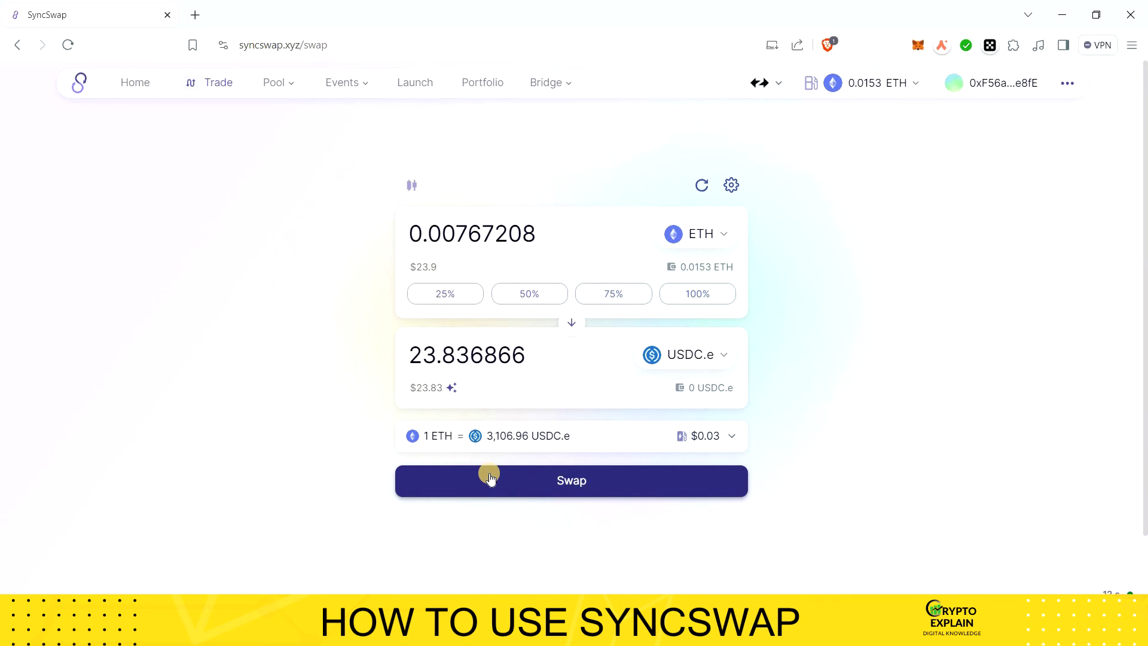
pyautogui.click(489, 476)
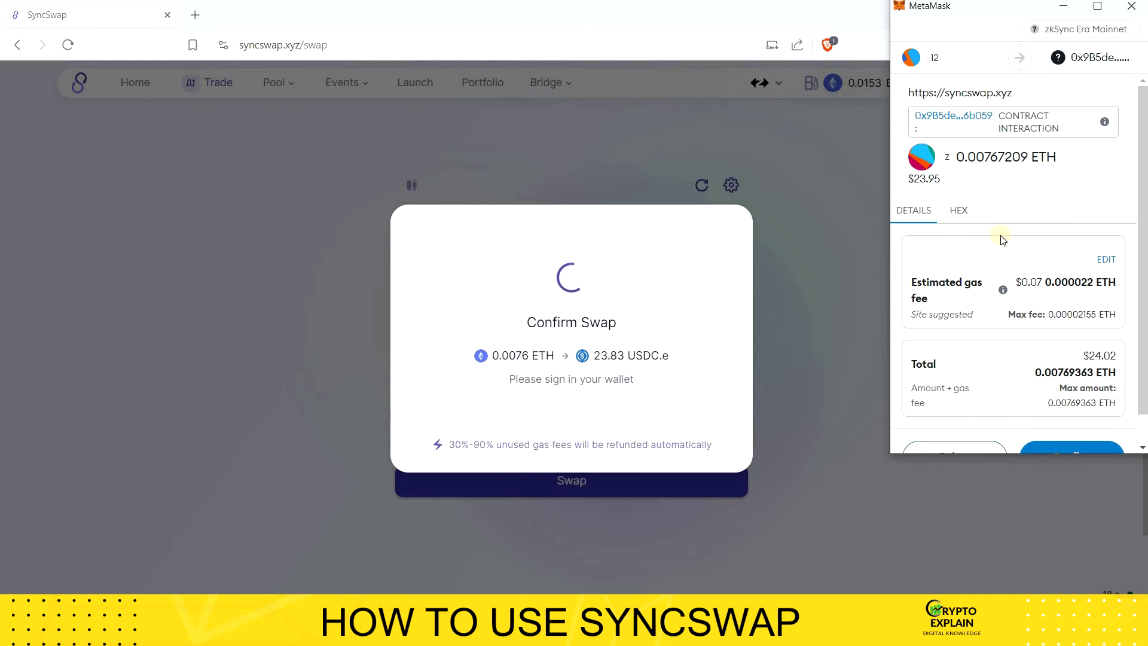
pyautogui.scroll(-1, 1001, 297)
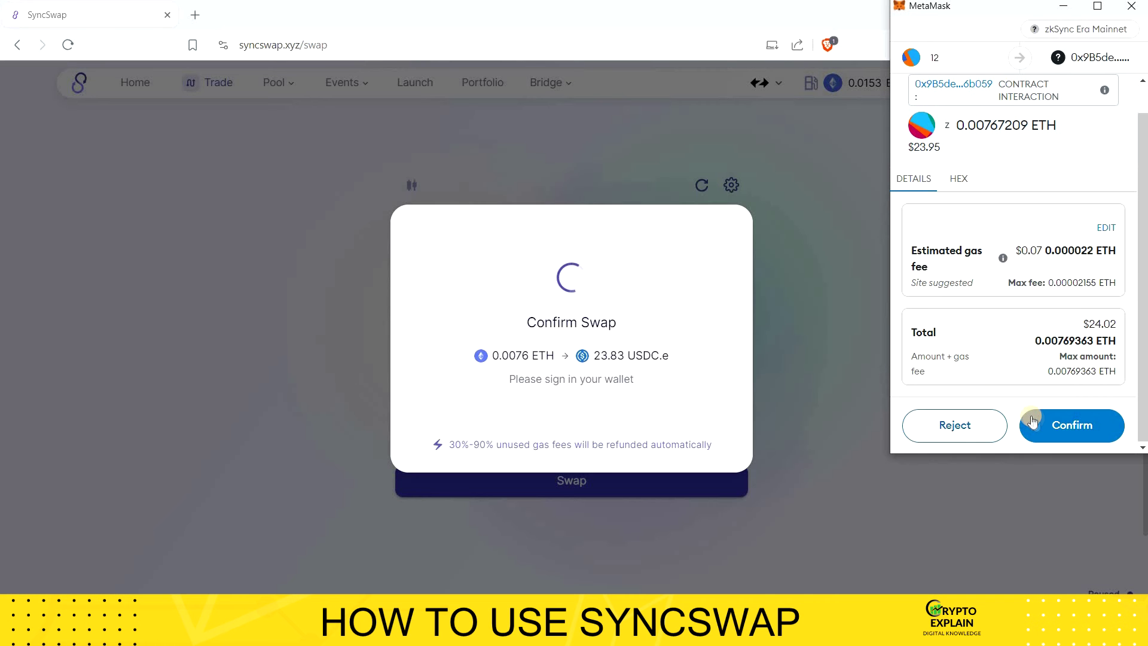
pyautogui.click(1032, 421)
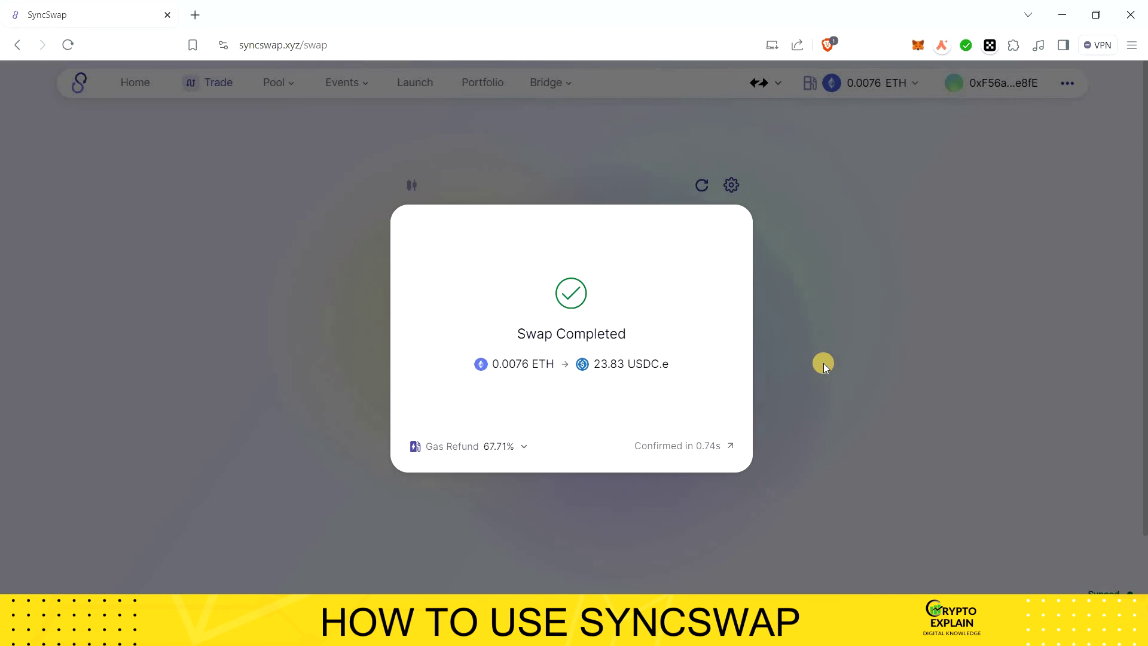
pyautogui.click(525, 449)
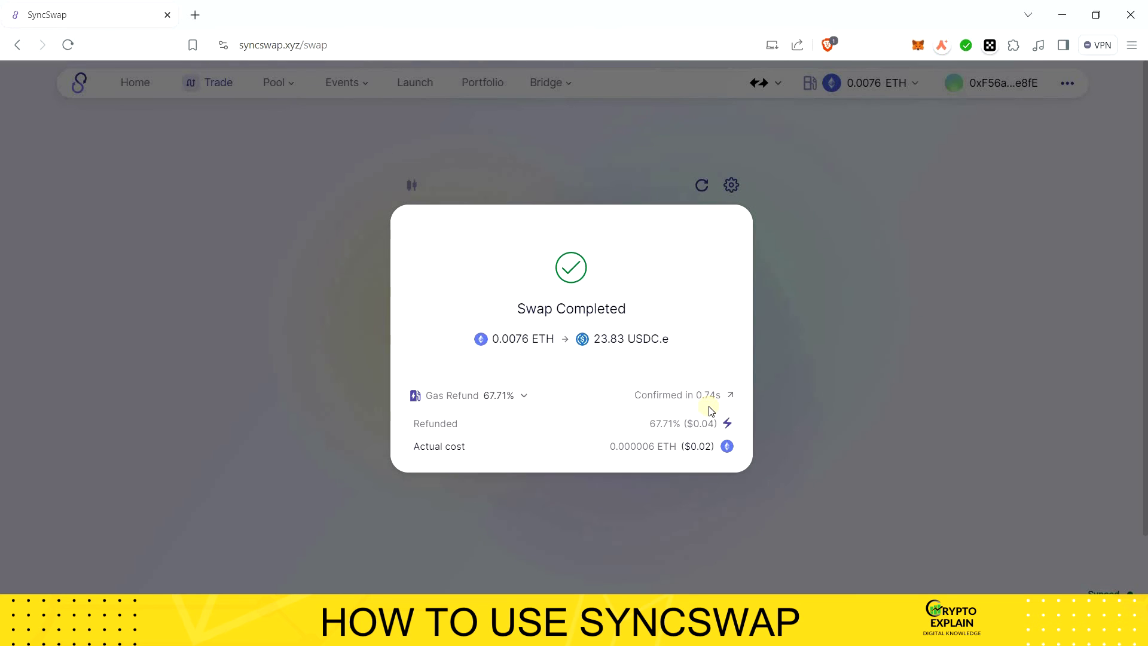
pyautogui.click(806, 402)
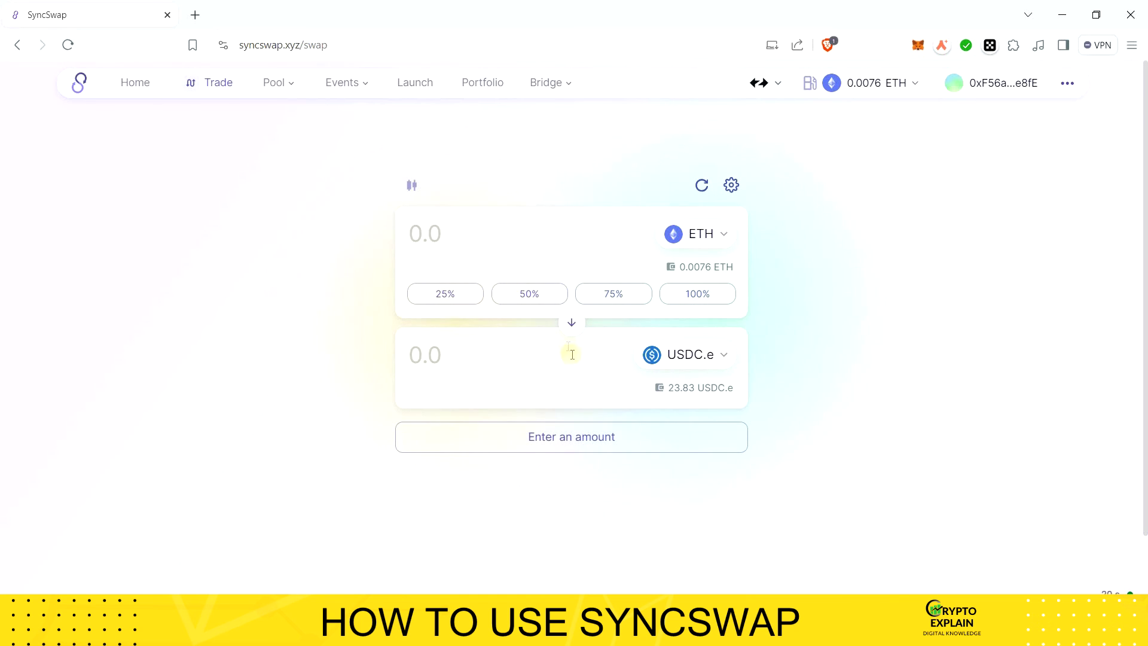
# Reverse the swap direction to USDC.e for ETH and review the slippage and gas price settings
pyautogui.click(566, 334)
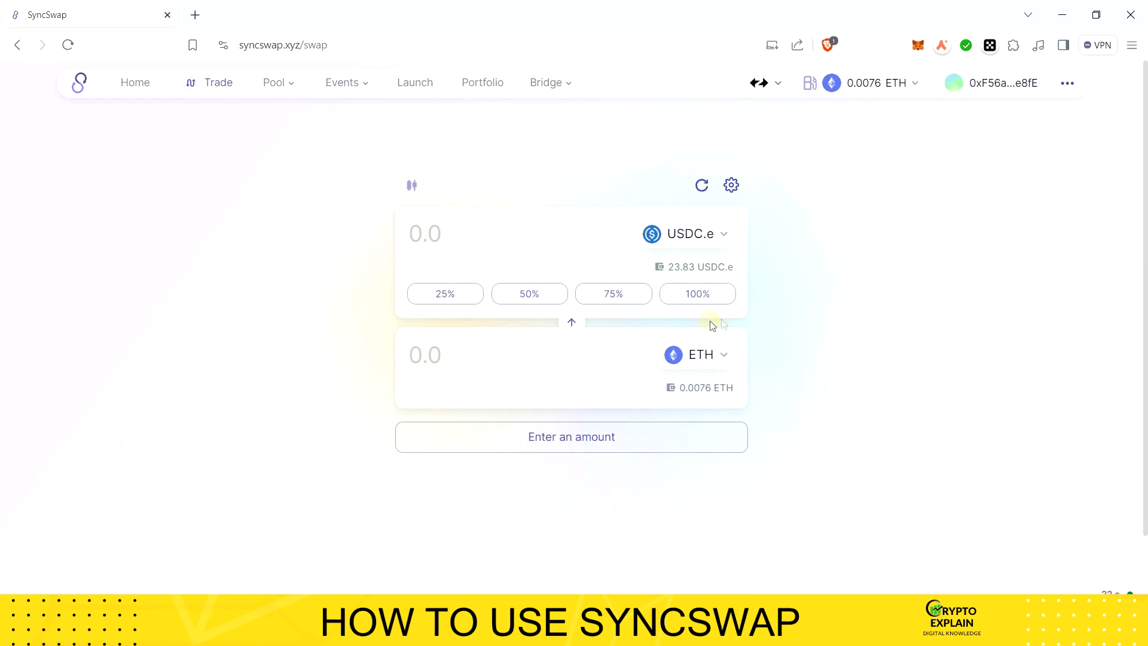
pyautogui.click(729, 190)
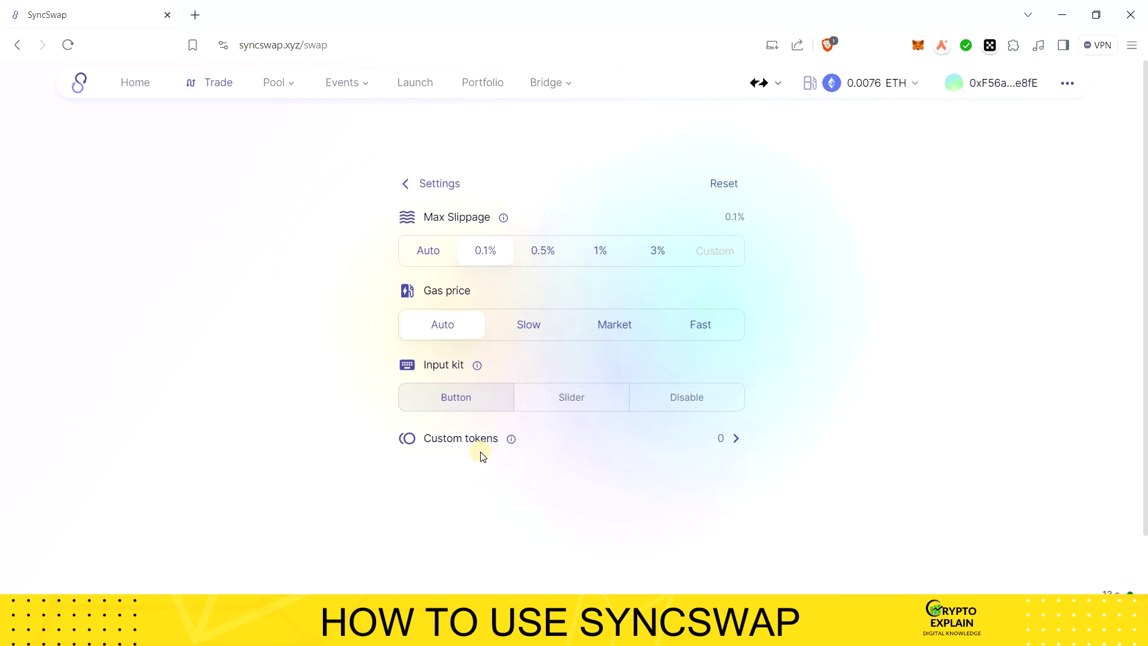
pyautogui.click(445, 184)
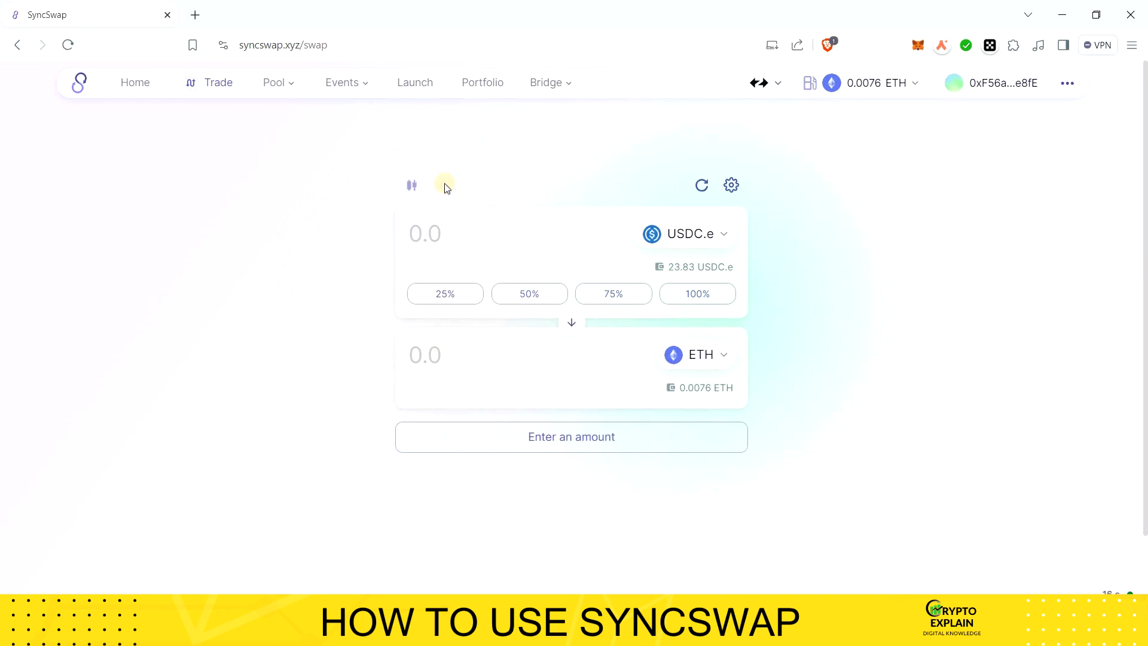
# Swap 100% of the USDC.e balance for ETH, approving the spending cap and transaction in MetaMask, and view the gas refund details
pyautogui.click(671, 297)
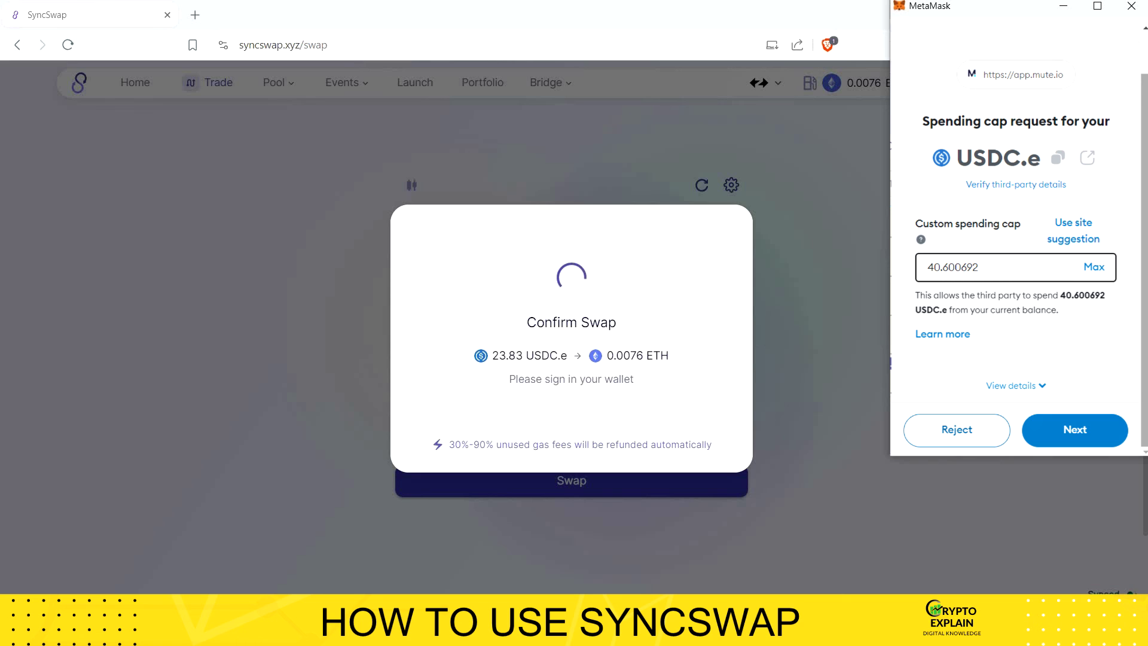
pyautogui.click(1074, 429)
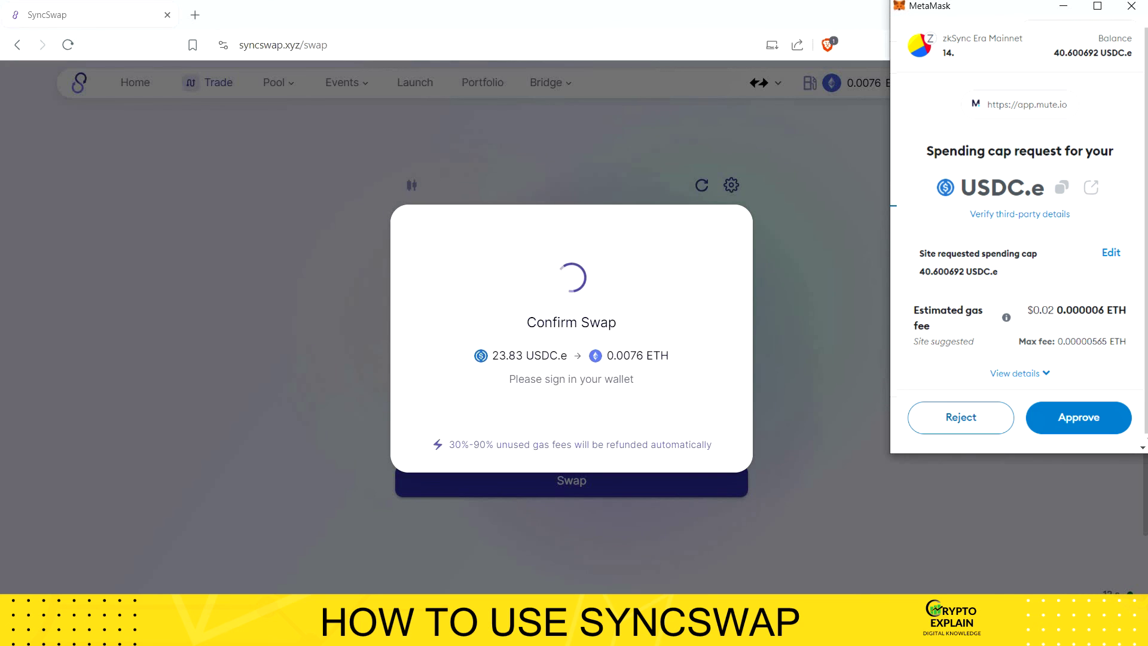
pyautogui.click(1036, 426)
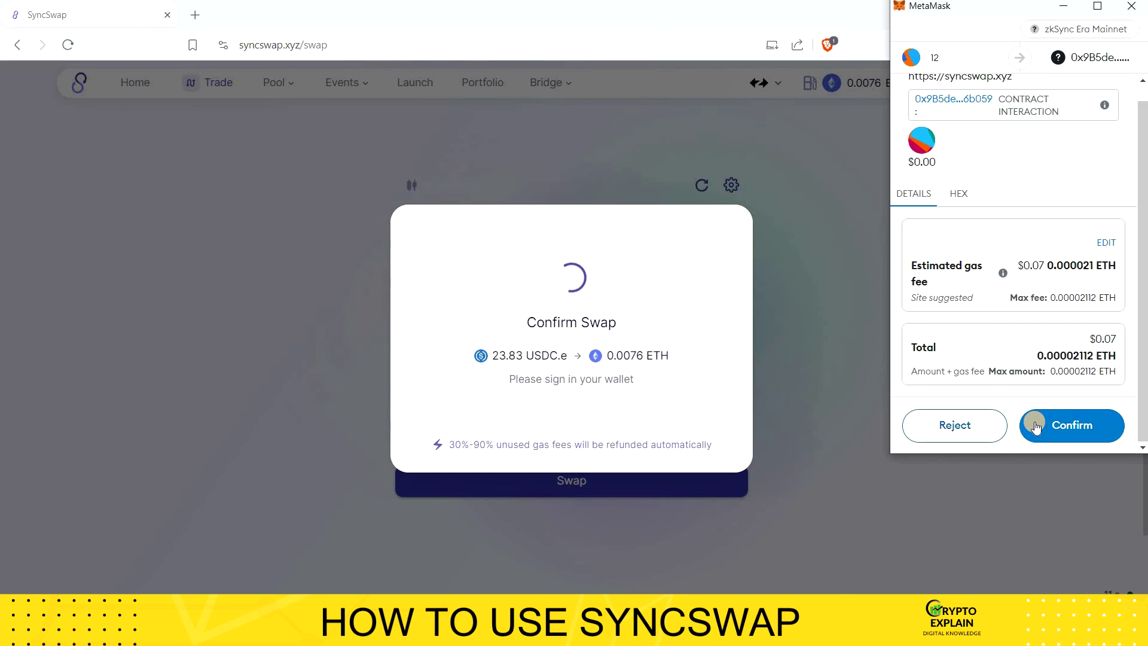
pyautogui.click(1036, 425)
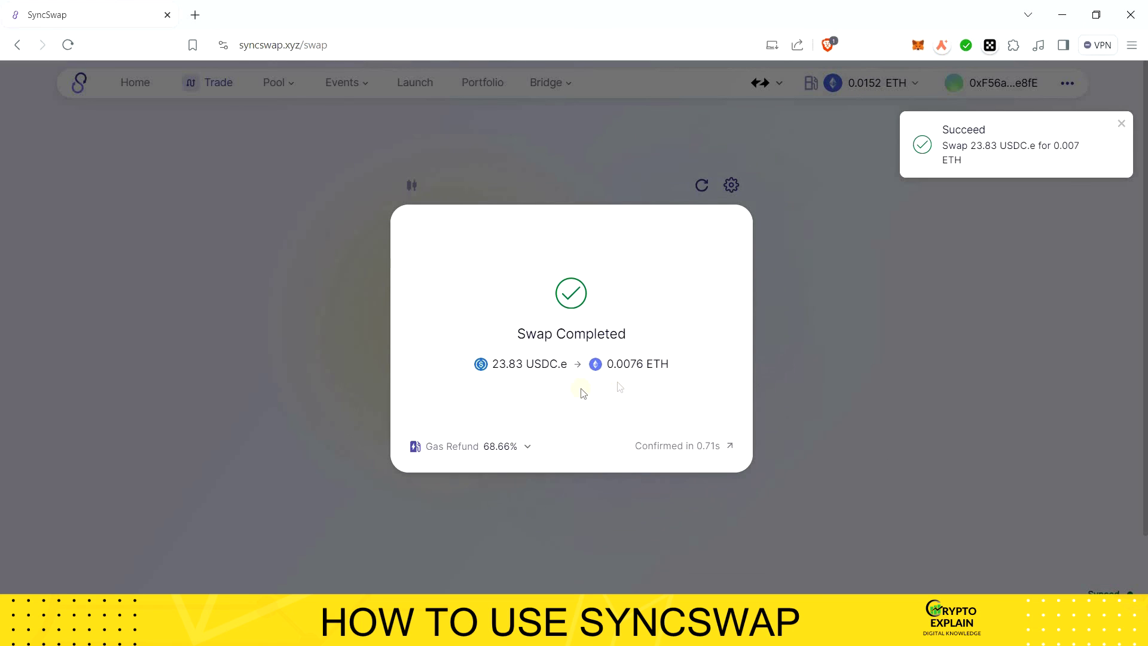
pyautogui.click(534, 449)
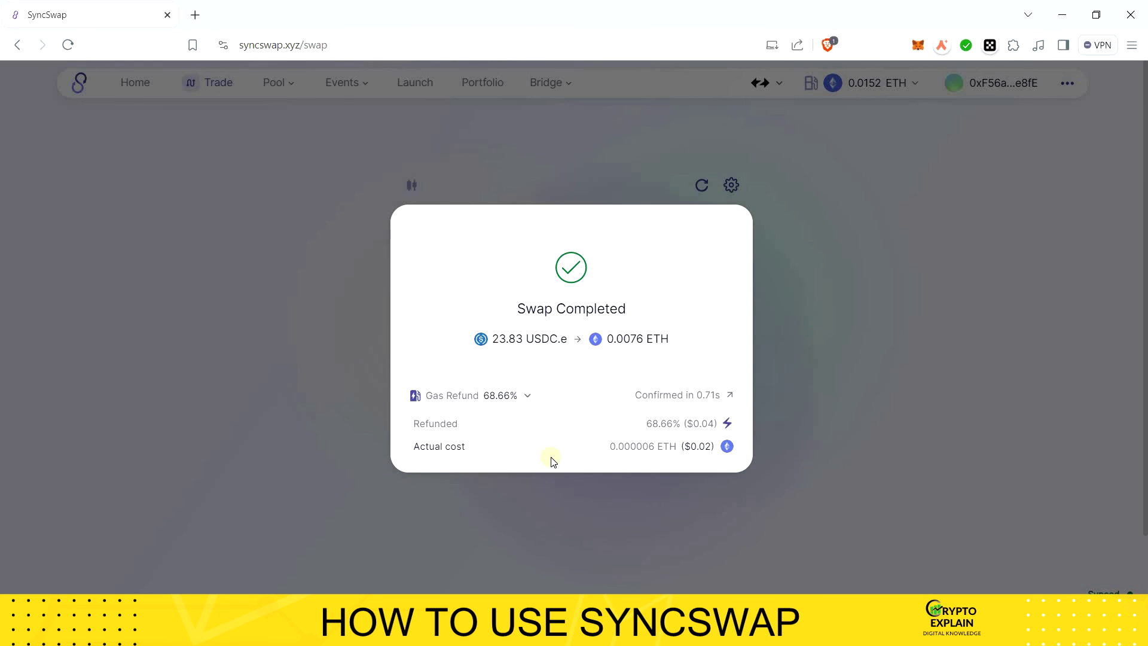
pyautogui.click(783, 403)
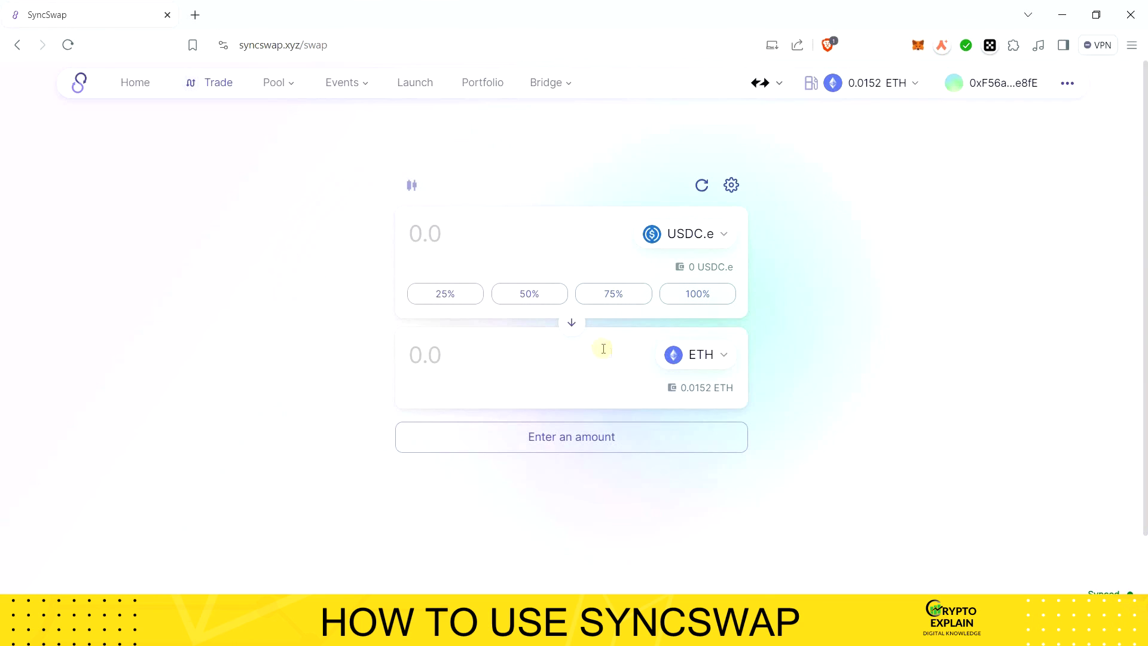
# Reverse the swap direction back to ETH for USDC.e and open the pair's price chart
pyautogui.click(572, 327)
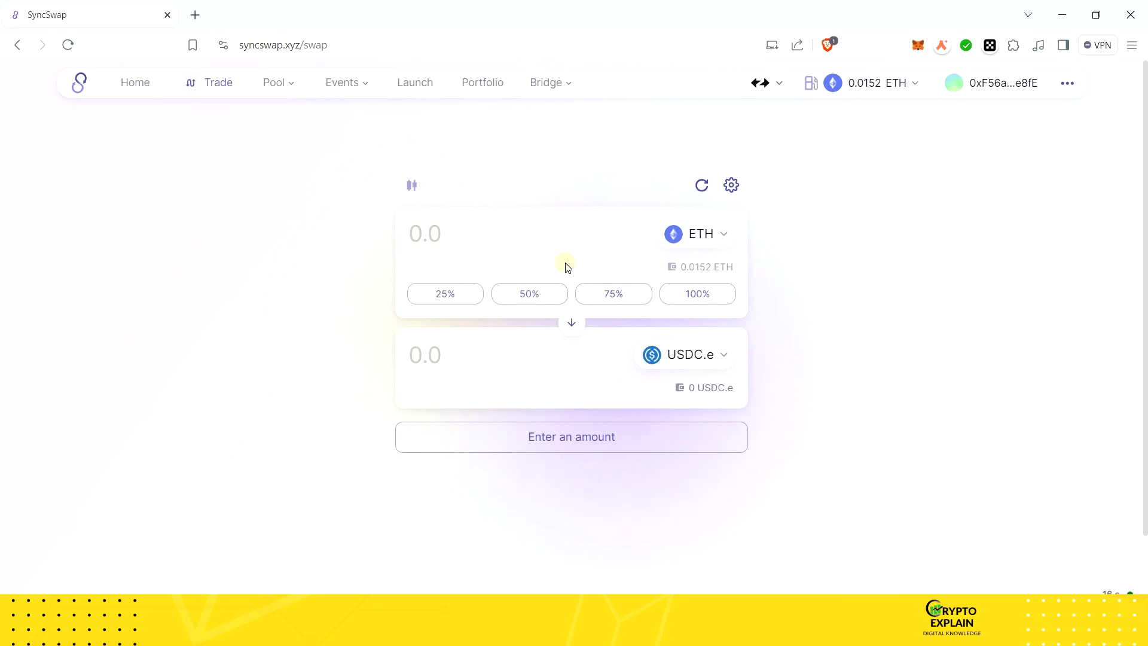
pyautogui.click(411, 185)
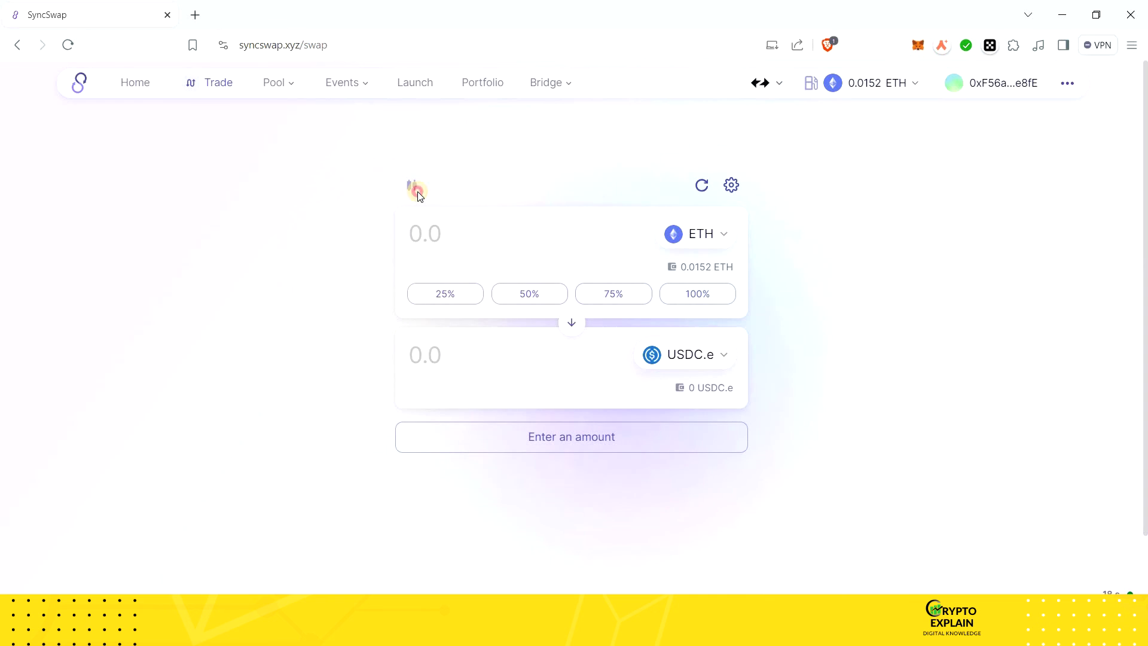